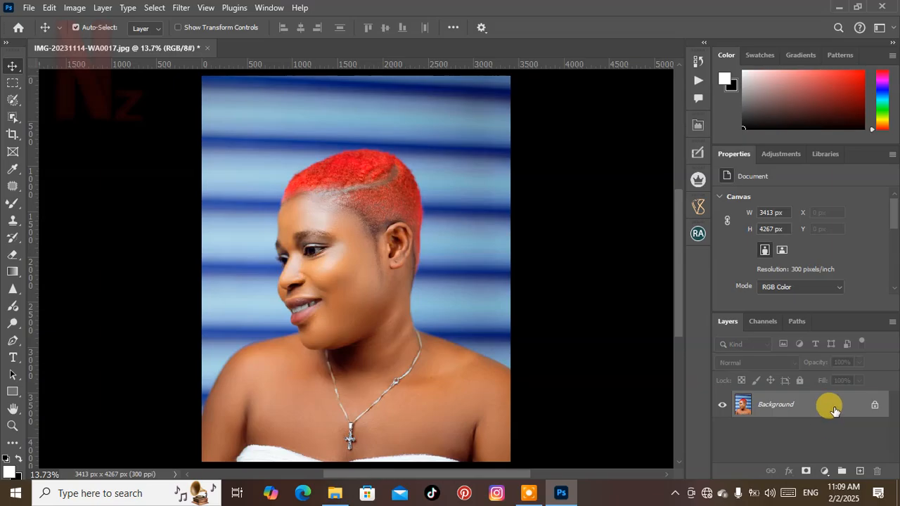
- Duplicate the Background layer and convert the copy to a smart object
drag(833, 411, 859, 469)
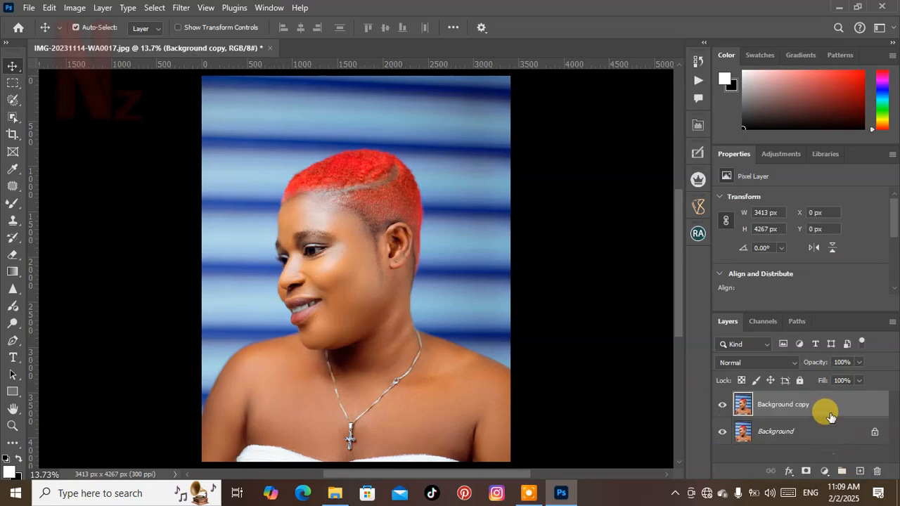
right_click(830, 417)
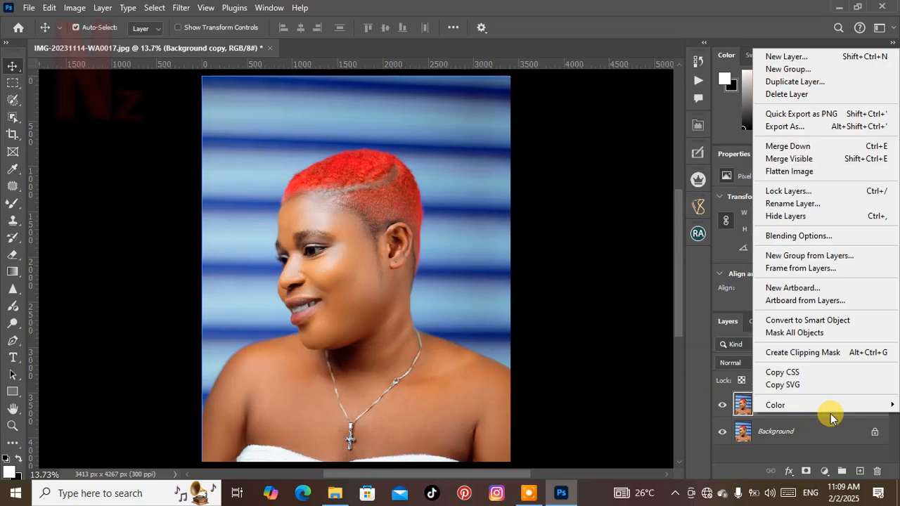
mouse_move(848, 412)
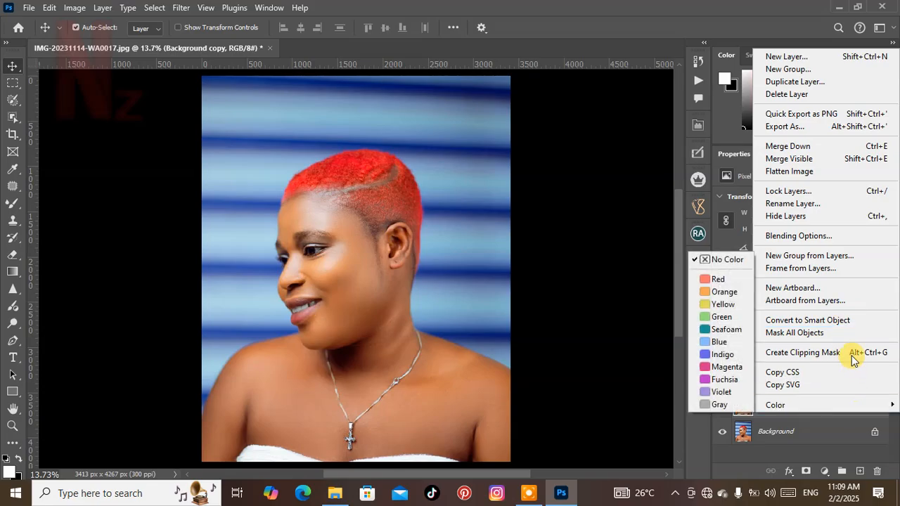
click(799, 321)
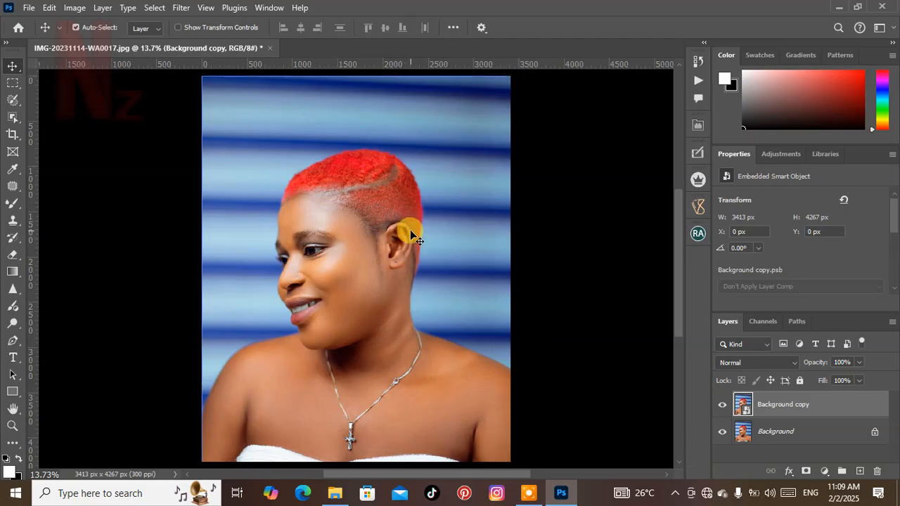
- Start the Camera Raw Filter and set Blacks -34, Whites +14, Shadows -28, Highlights +15 and Contrast +3
click(181, 9)
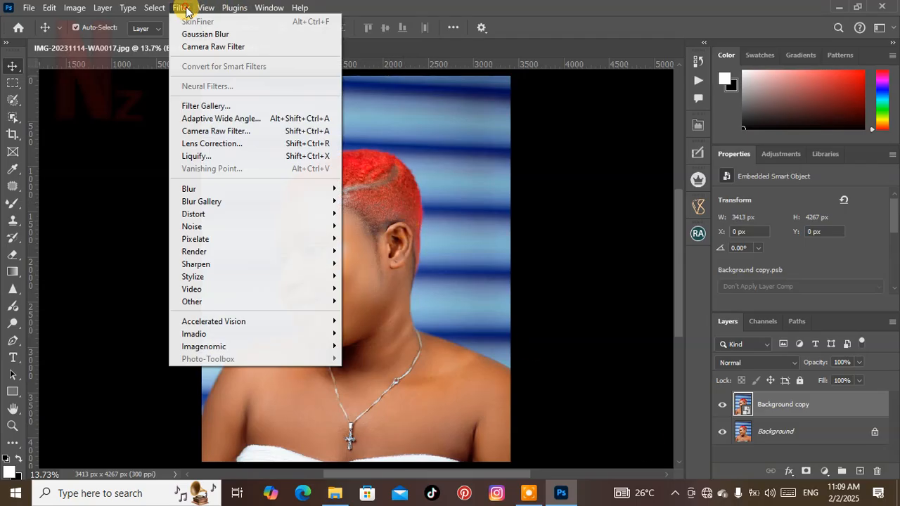
click(262, 132)
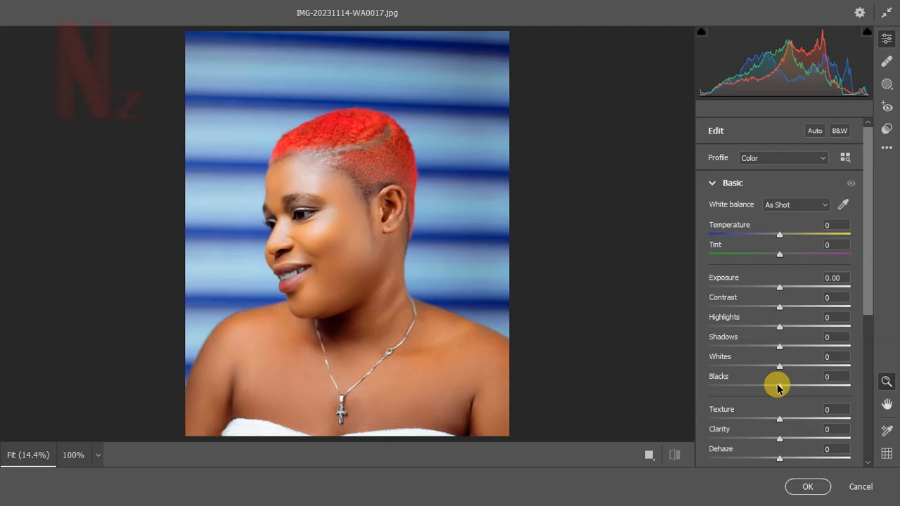
drag(777, 388, 750, 381)
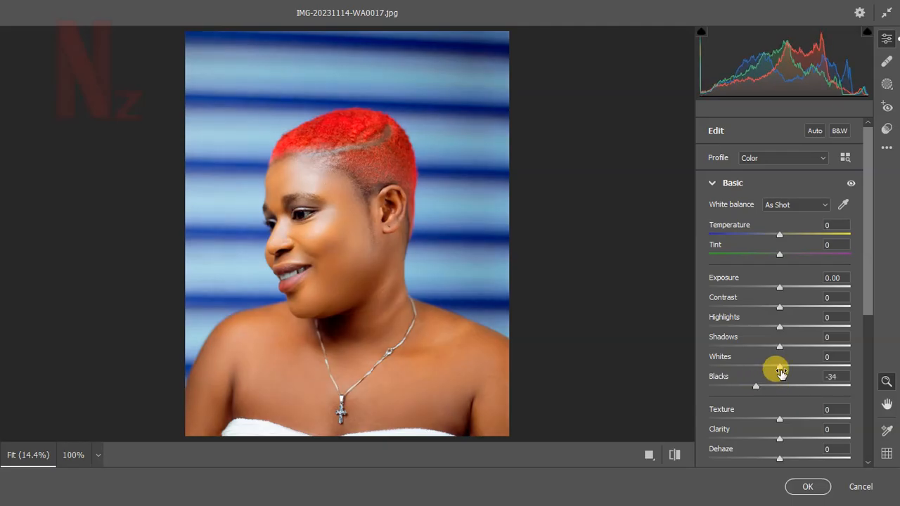
drag(780, 367, 790, 372)
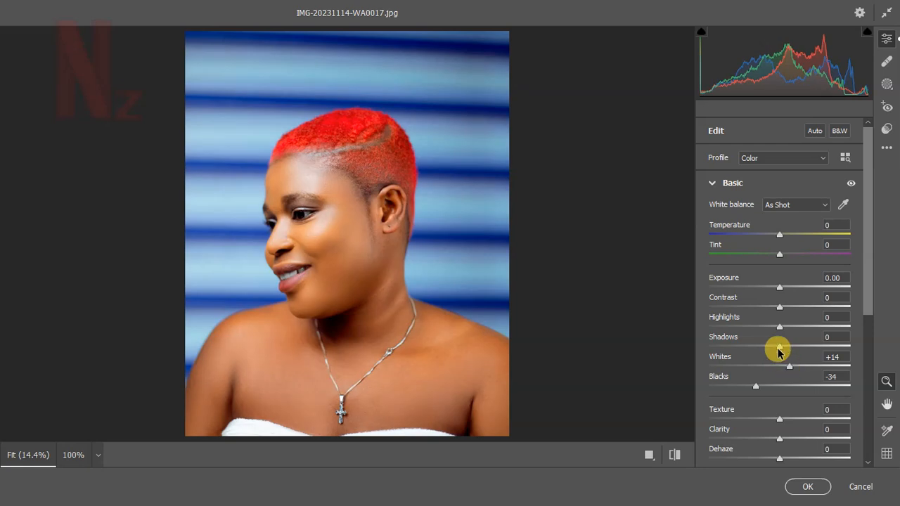
drag(777, 345, 759, 345)
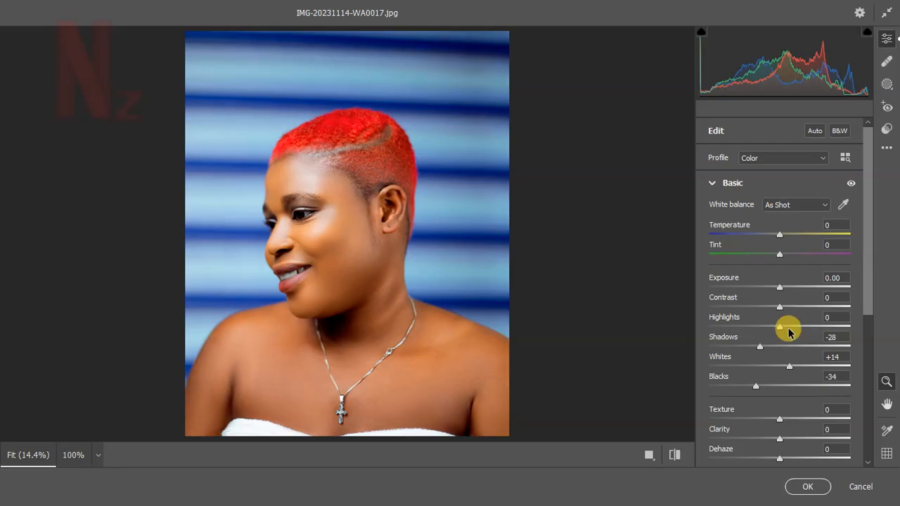
drag(788, 328, 788, 329)
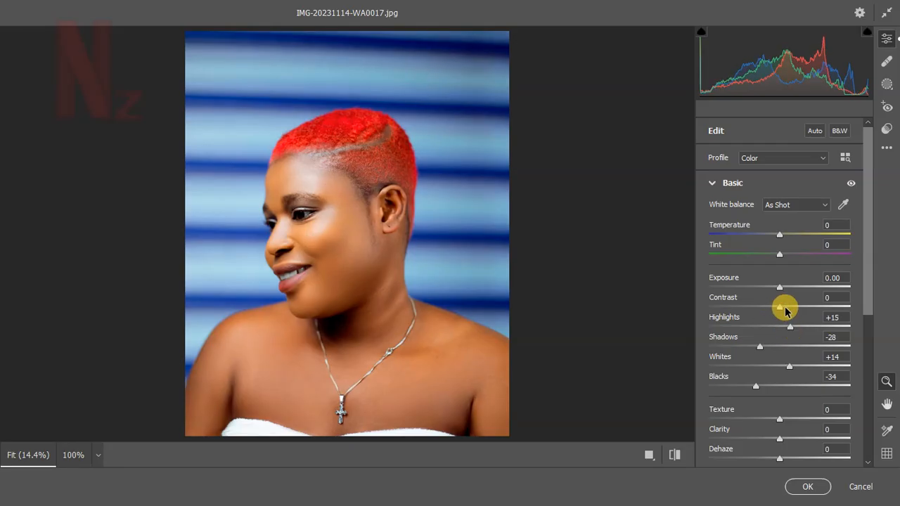
drag(785, 311, 785, 312)
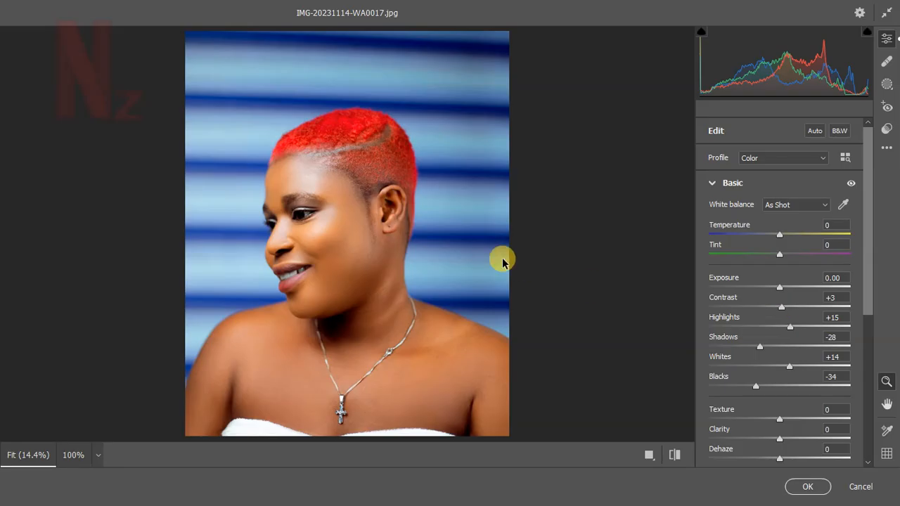
- Set the photo's Vibrance to +9 and Saturation to +3
drag(868, 247, 868, 351)
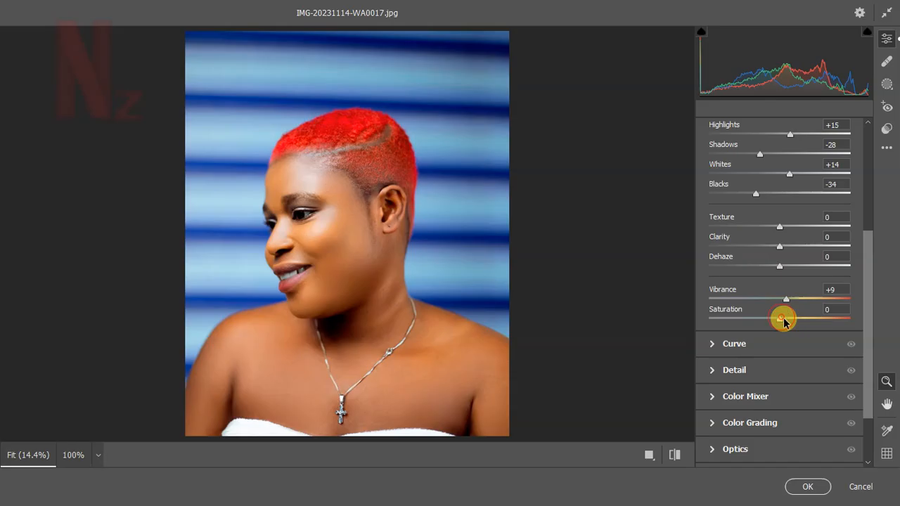
drag(783, 321, 782, 324)
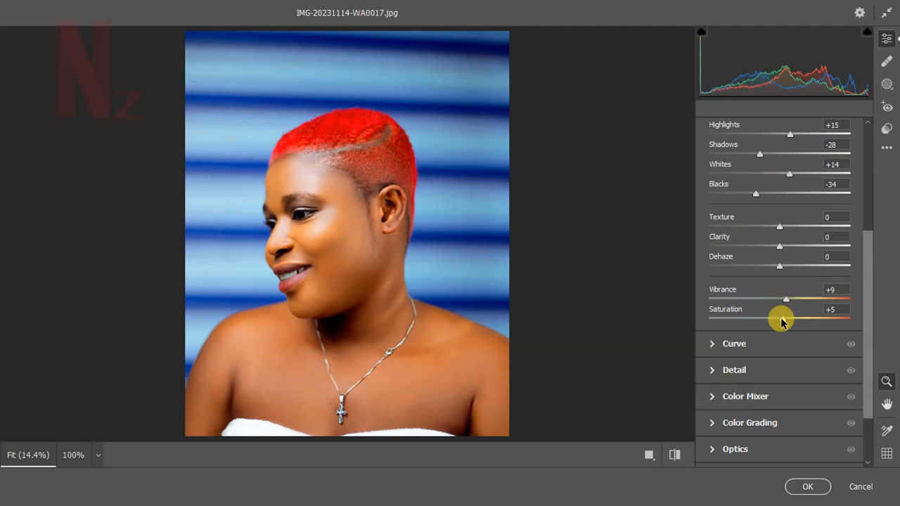
drag(782, 322, 780, 322)
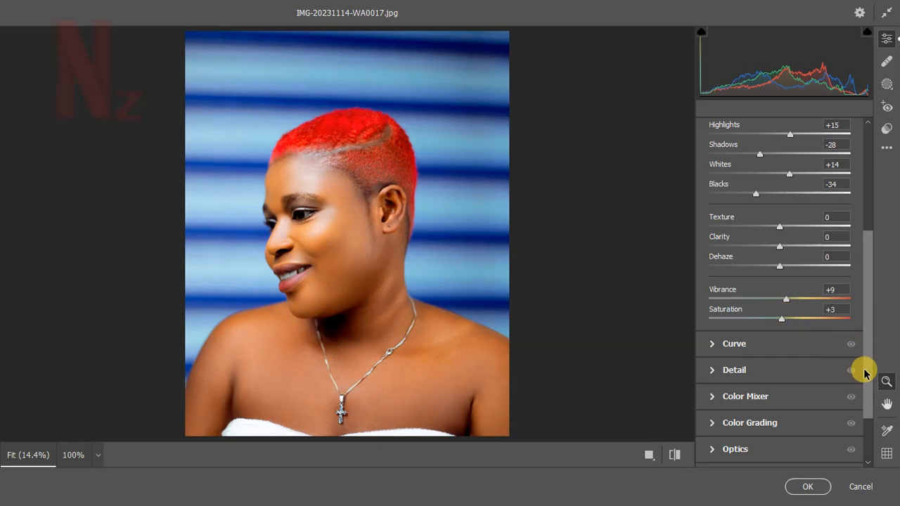
- Set the Color Grading luminance to -26 for shadows, 24 for midtones and 20 for highlights, and apply the filter
drag(866, 371, 872, 395)
scroll(871, 398, down, 2)
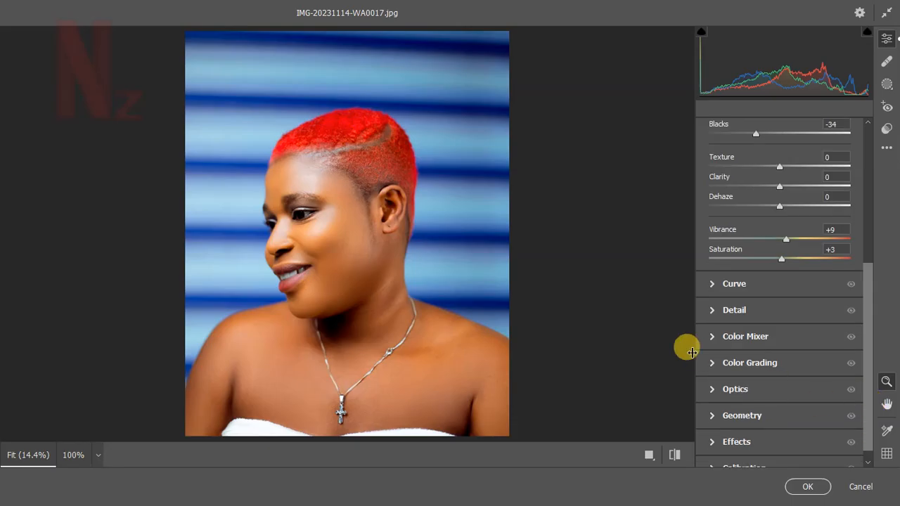
click(712, 364)
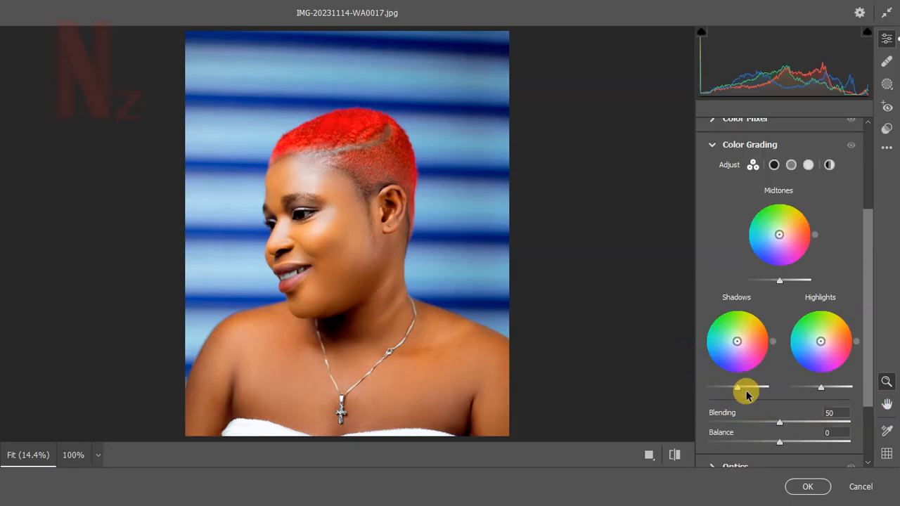
drag(732, 391, 732, 388)
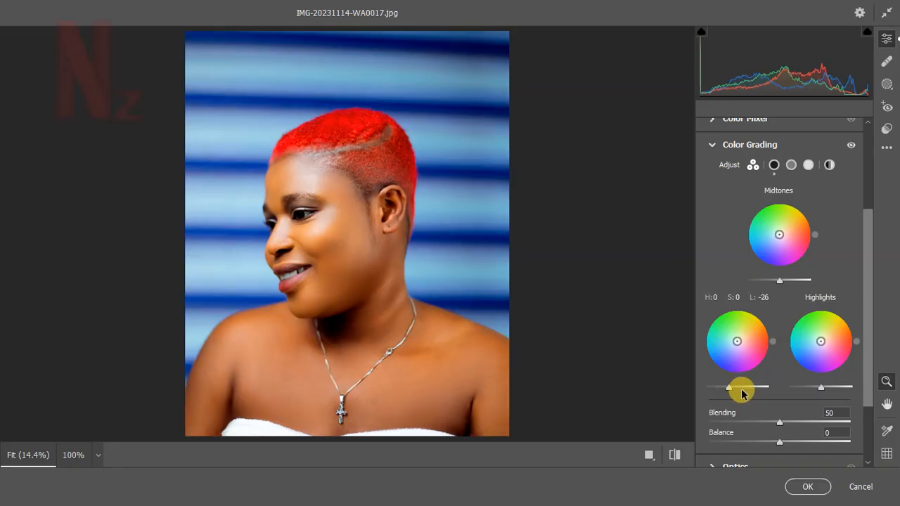
click(787, 284)
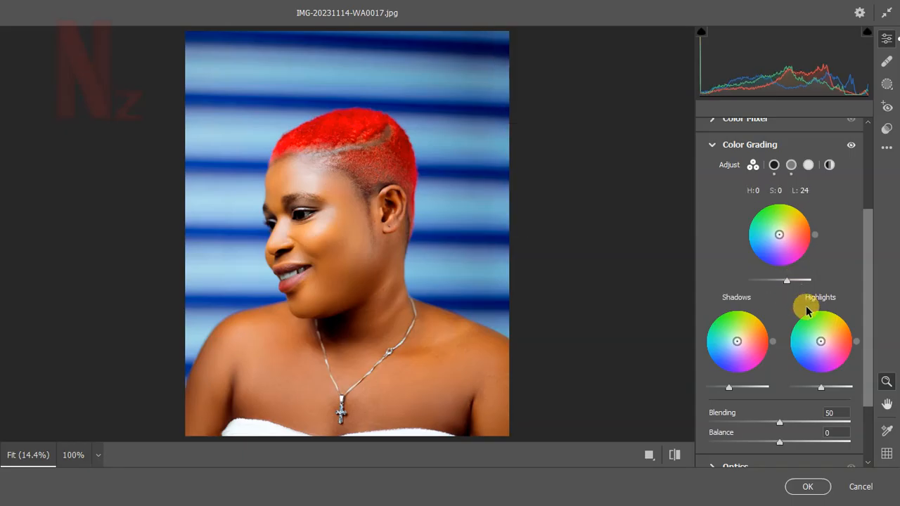
click(825, 390)
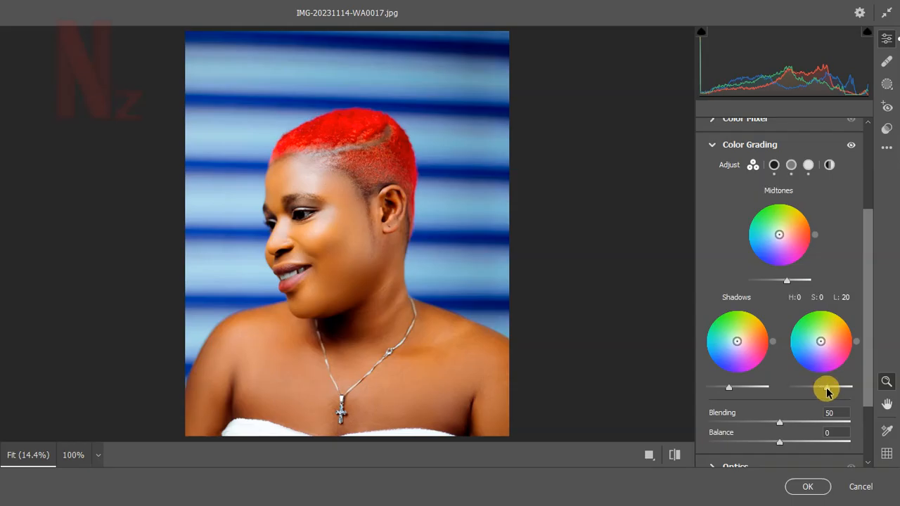
click(807, 488)
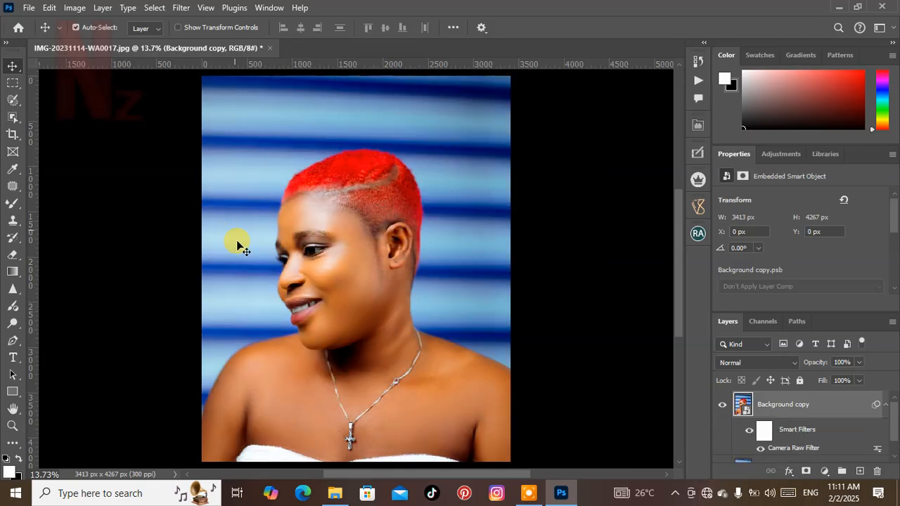
- Compare the portrait with and without the Camera Raw edit by toggling the Background copy layer's visibility
click(722, 406)
click(722, 406)
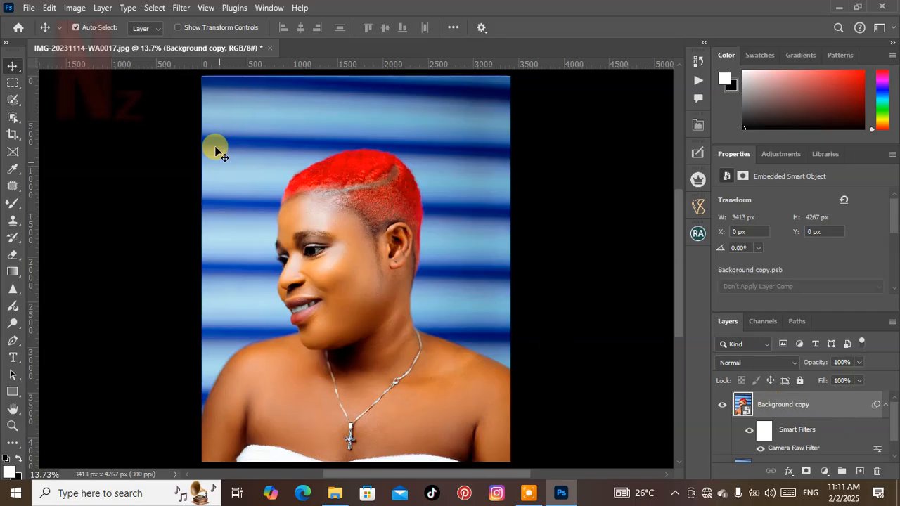
click(182, 8)
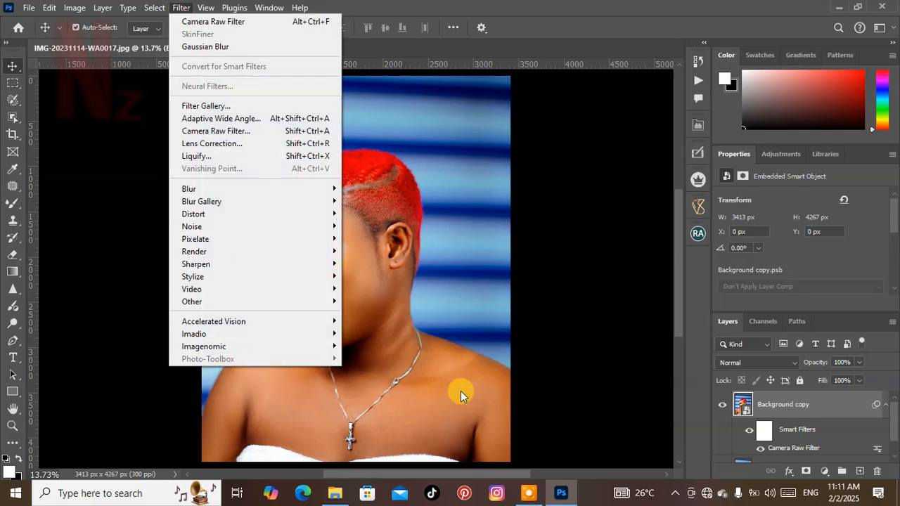
click(780, 414)
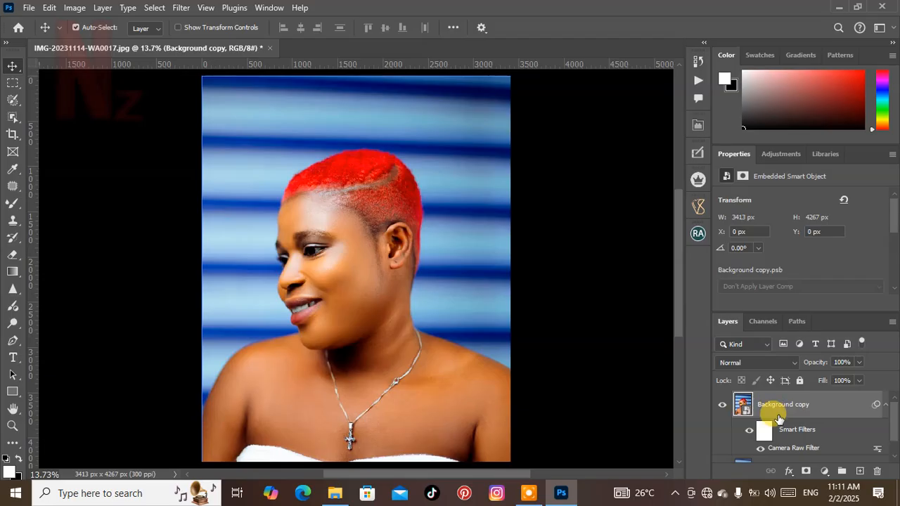
- Convert the Background copy smart object to layers, choosing to retain its Smart Filters
right_click(778, 417)
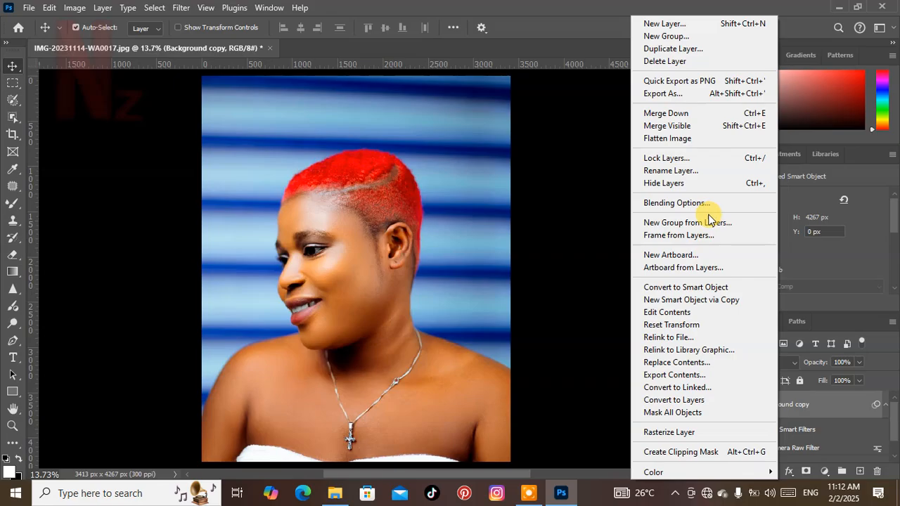
click(701, 401)
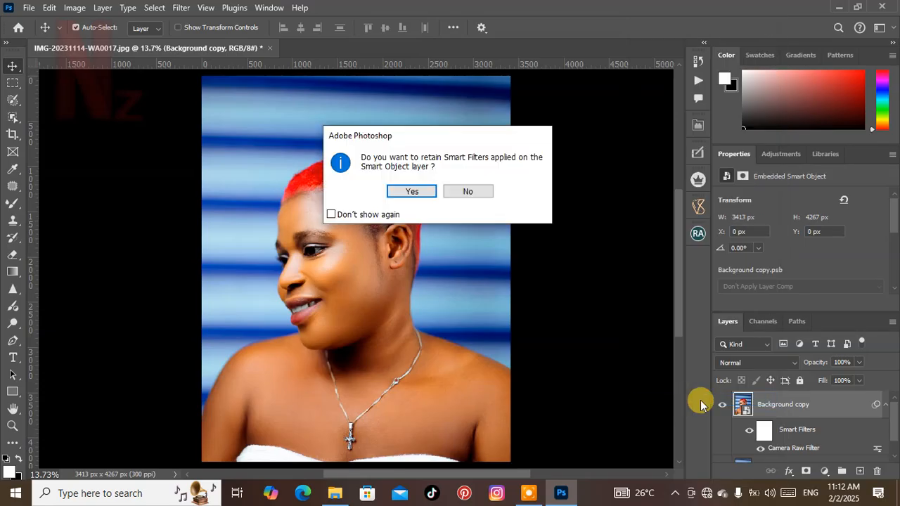
click(403, 188)
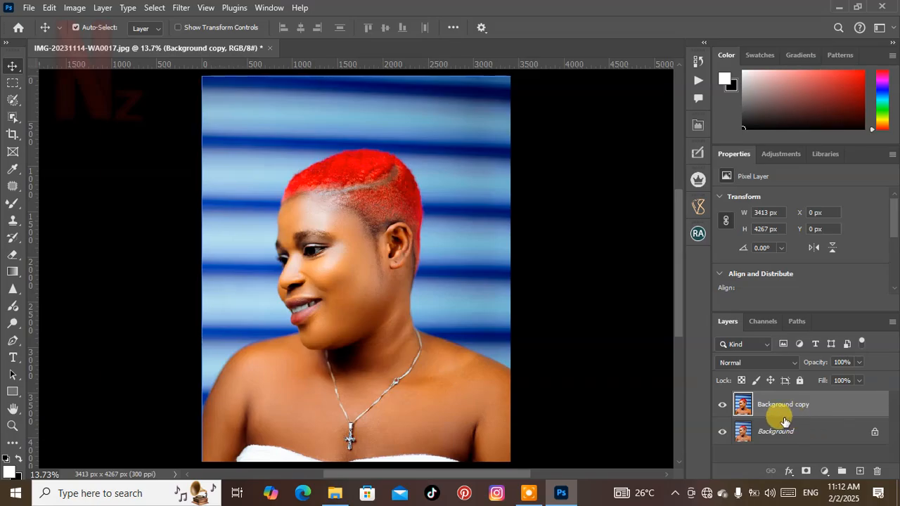
- Smooth the skin on the Background copy layer with the SkinFiner filter, with Fine smoothing set to 0, and apply it
click(184, 8)
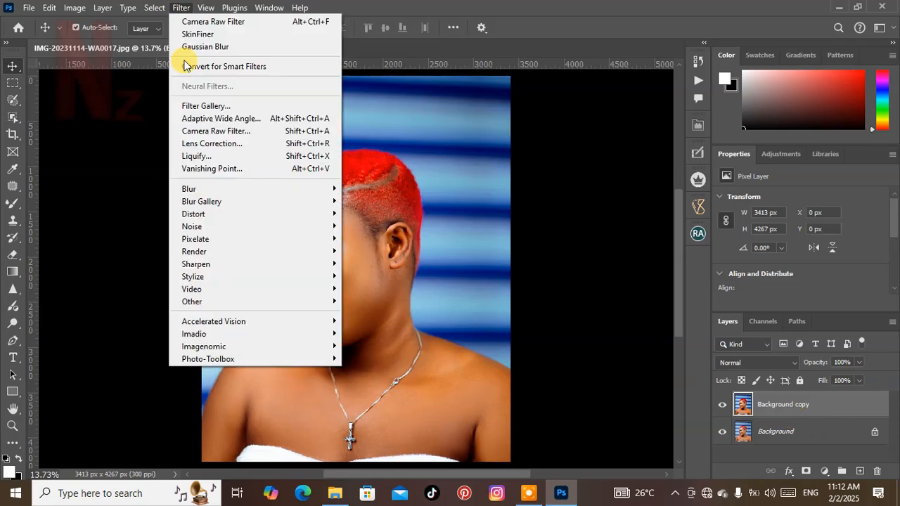
mouse_move(216, 361)
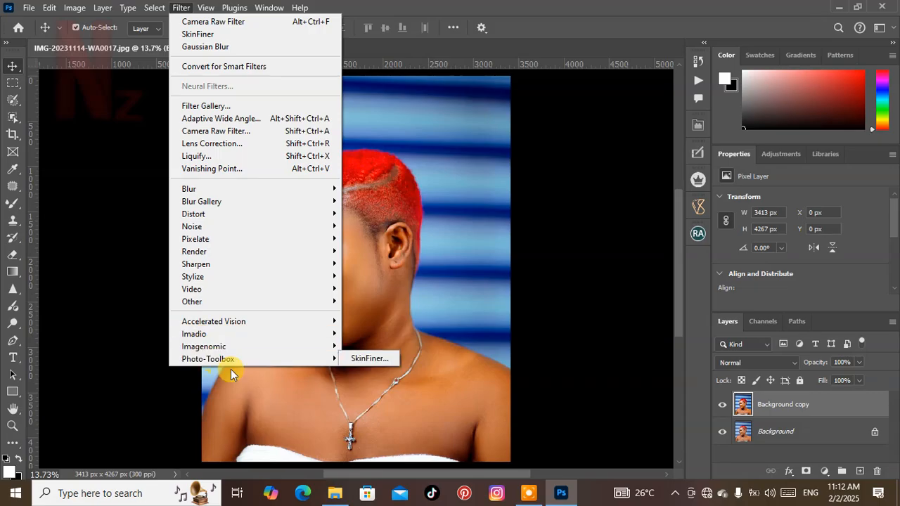
click(364, 359)
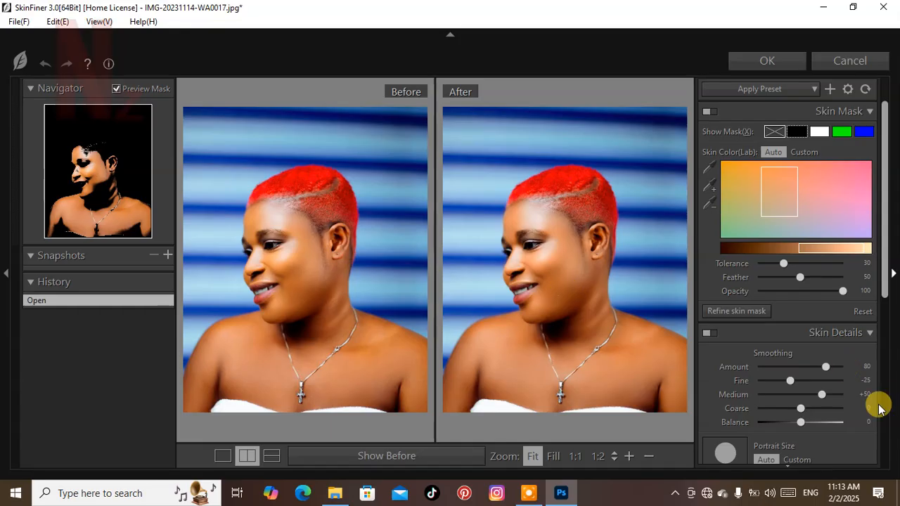
drag(789, 380, 807, 386)
double_click(807, 381)
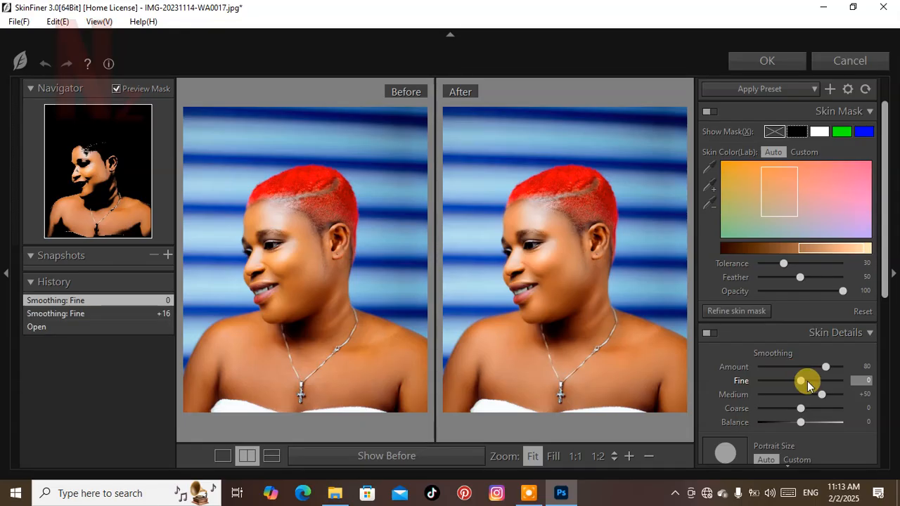
click(810, 382)
double_click(810, 383)
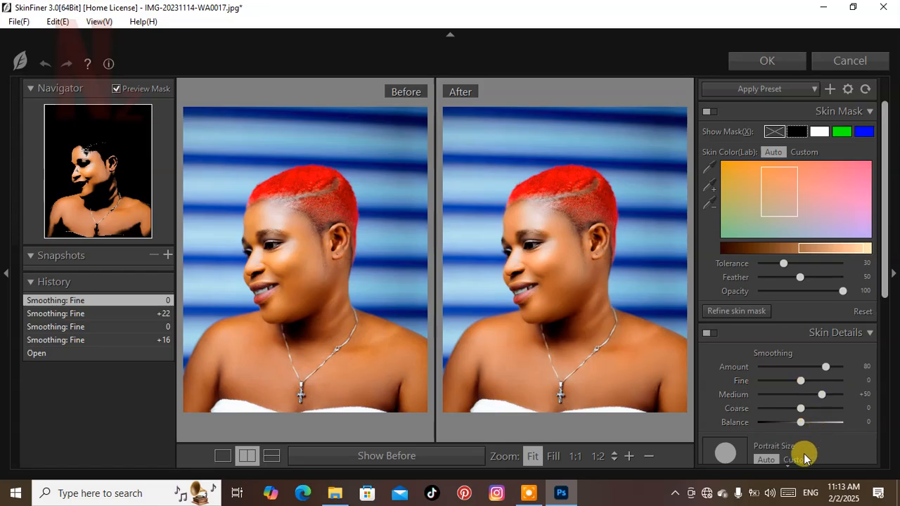
click(759, 63)
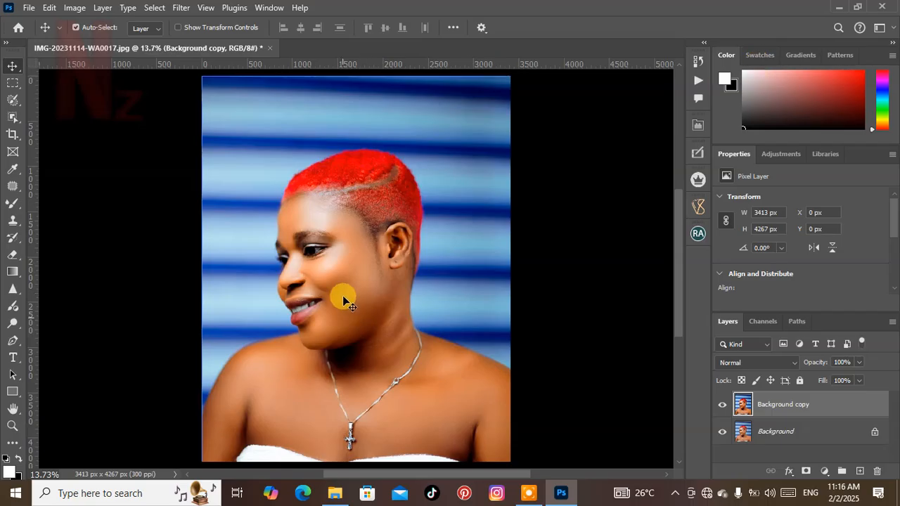
- Toggle the Background copy layer's visibility repeatedly to compare the retouched portrait with the original
click(722, 406)
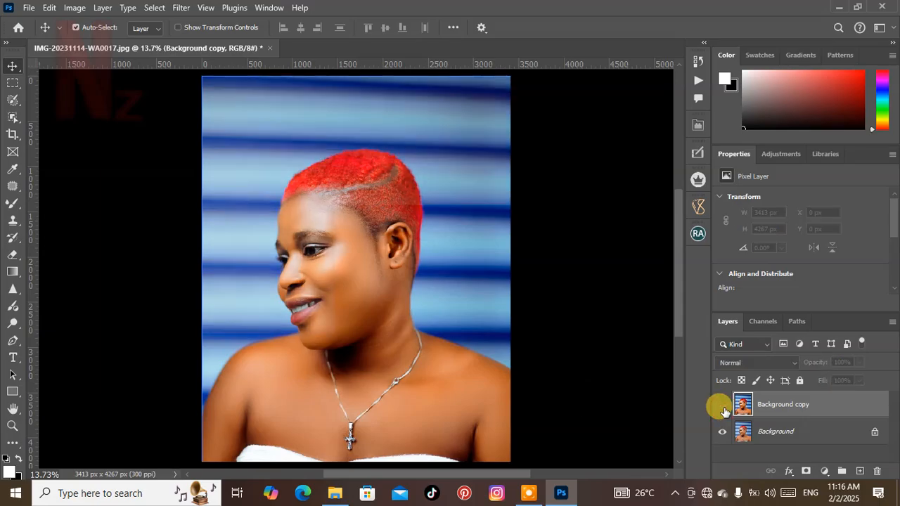
click(723, 408)
click(722, 407)
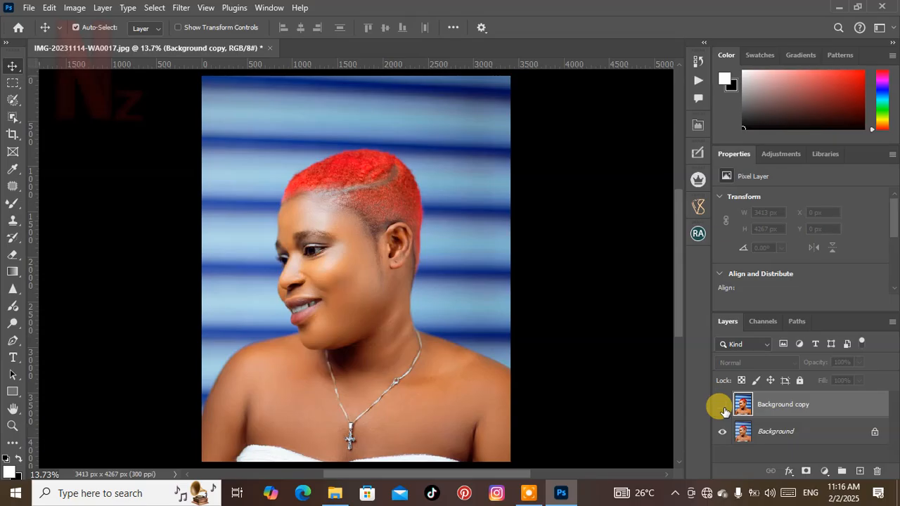
click(722, 406)
click(723, 406)
click(722, 406)
click(723, 406)
click(723, 407)
click(723, 407)
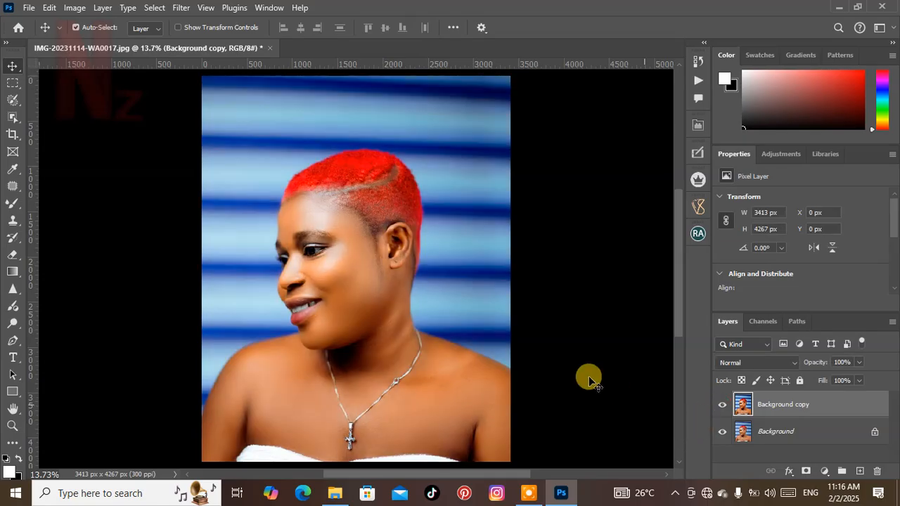
- Examine the smoothed skin on the face up close and across the whole portrait
key(ctrl)
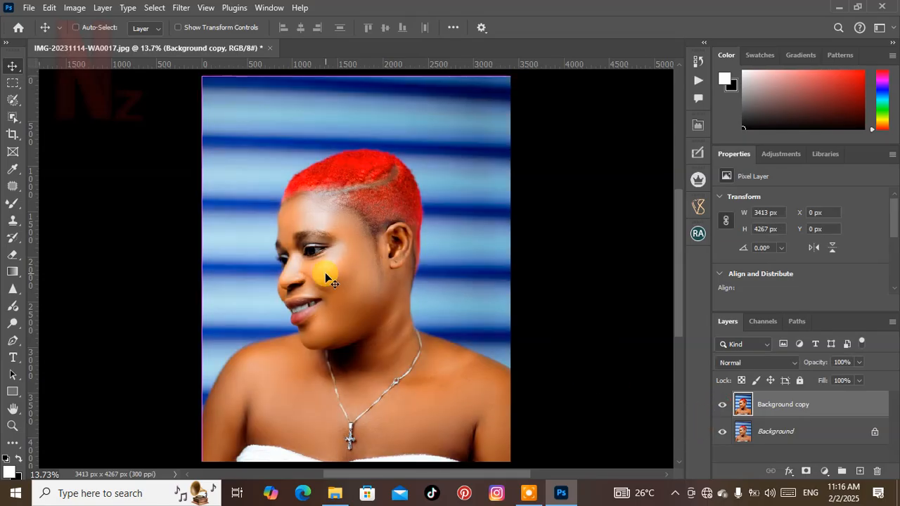
key(ctrl+plus)
key(ctrl+plus)
key(ctrl+plus)
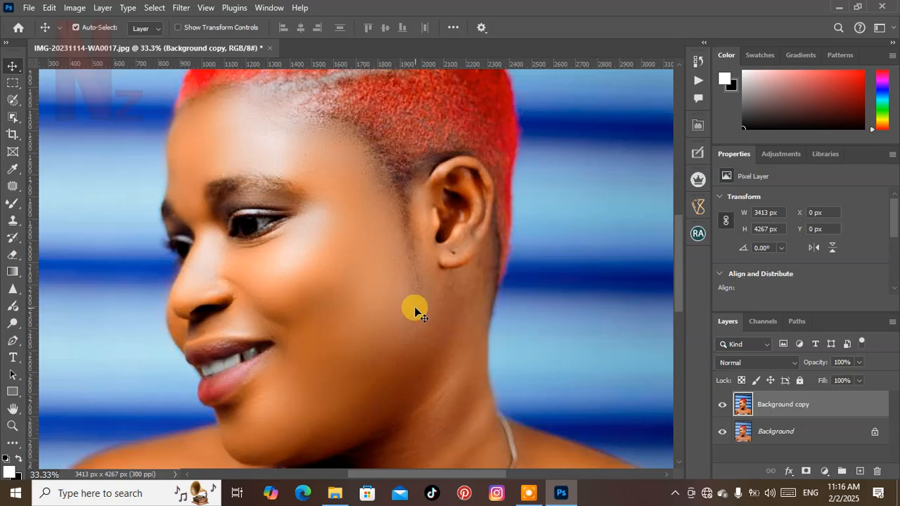
key(ctrl+minus)
key(ctrl+minus)
key(ctrl+minus)
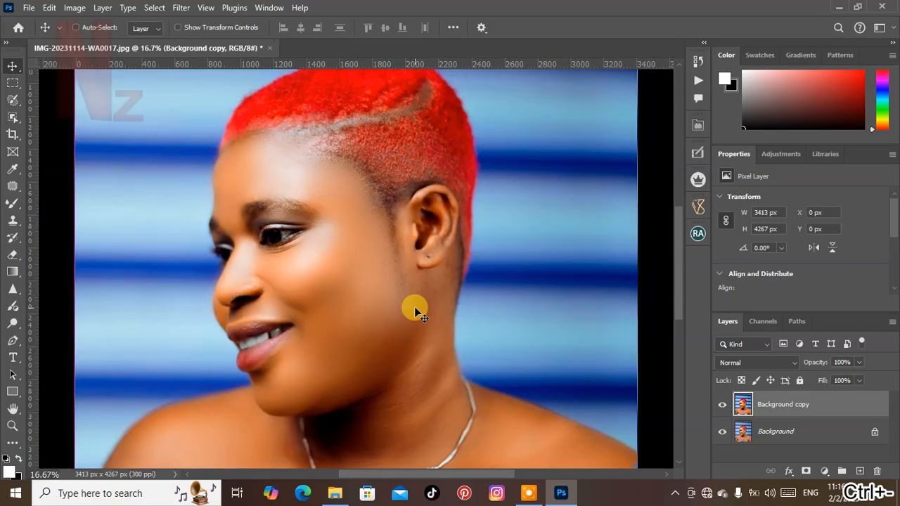
key(ctrl+plus)
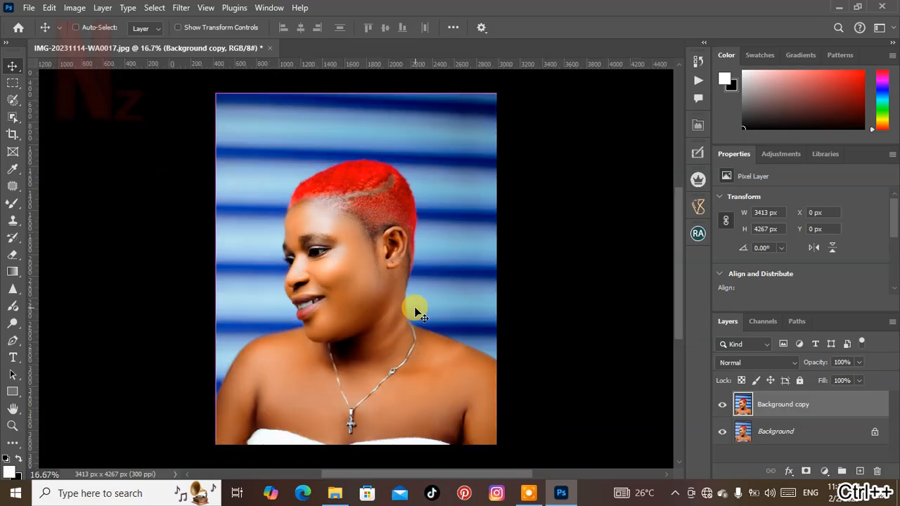
key(ctrl+minus)
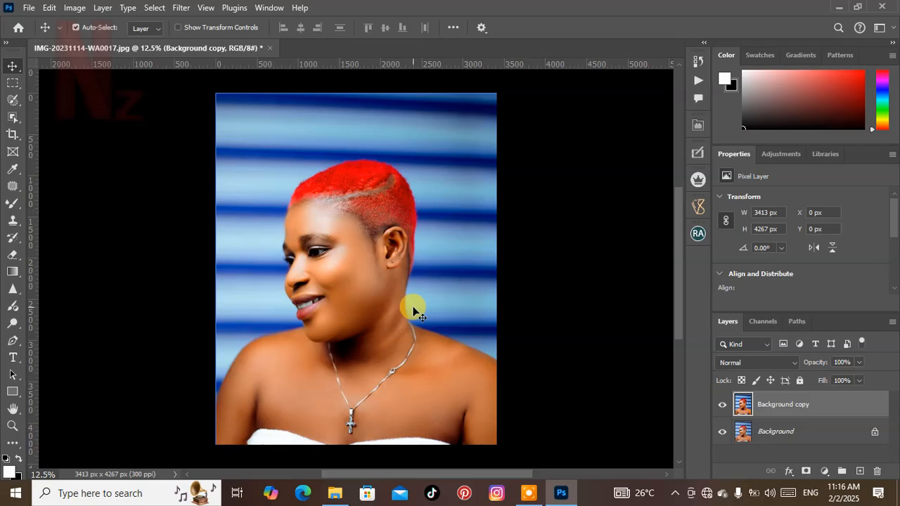
- Duplicate the Background copy layer and clip the duplicate to the layer beneath it with a clipping mask
key(ctrl)
key(ctrl+j)
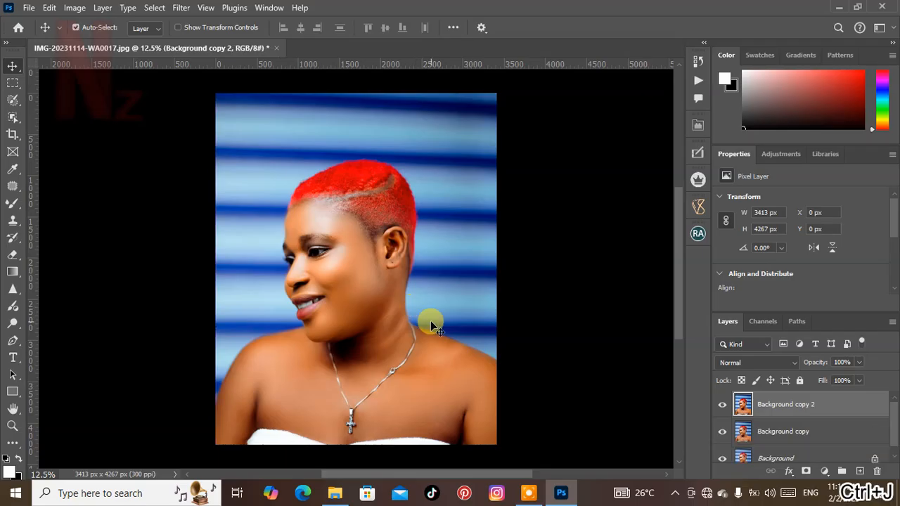
right_click(794, 413)
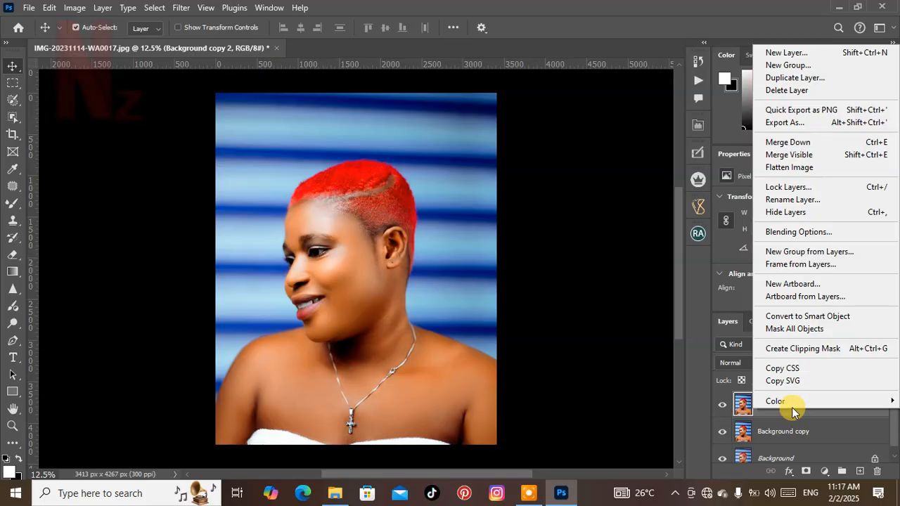
click(820, 348)
click(745, 430)
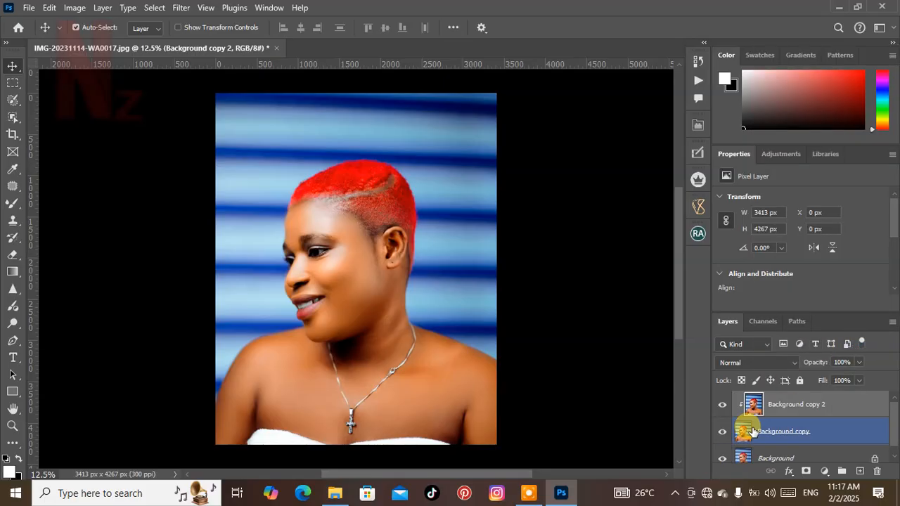
- Activate the Smudge tool for blending the skin on the clipped Background copy 2 layer
click(21, 328)
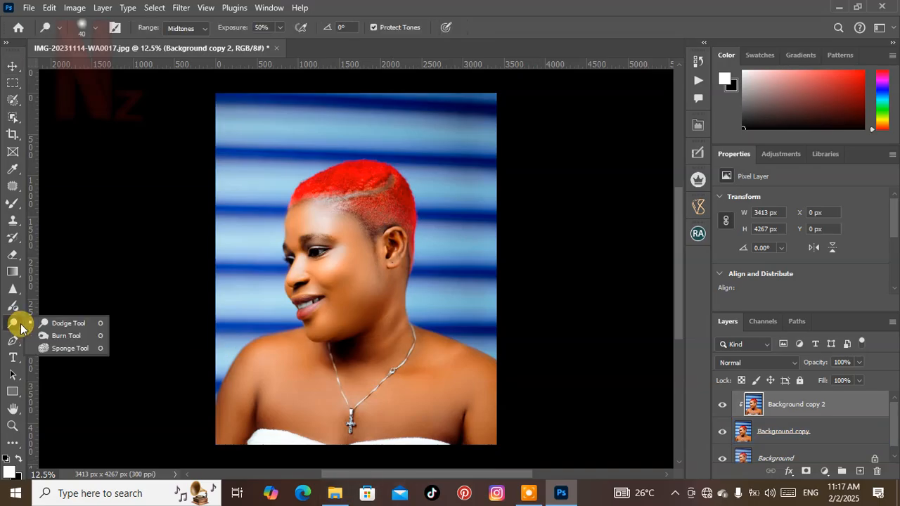
click(9, 446)
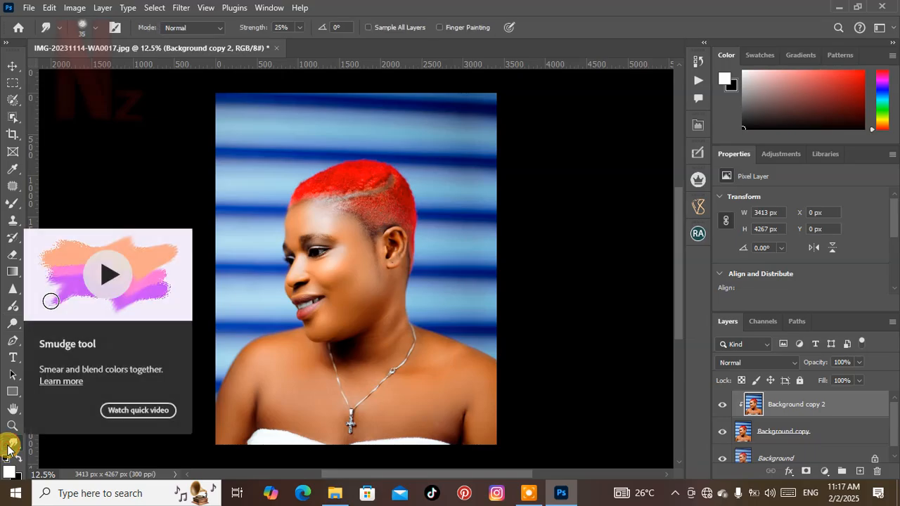
right_click(9, 446)
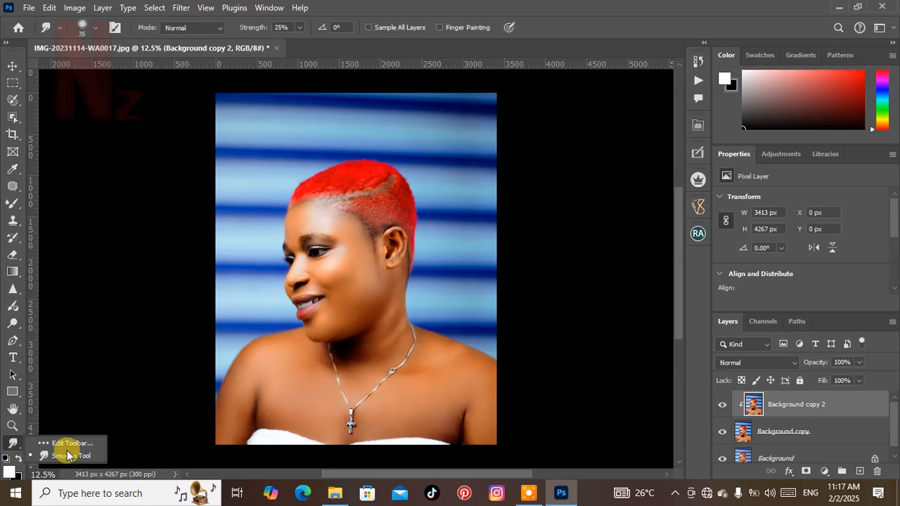
click(9, 445)
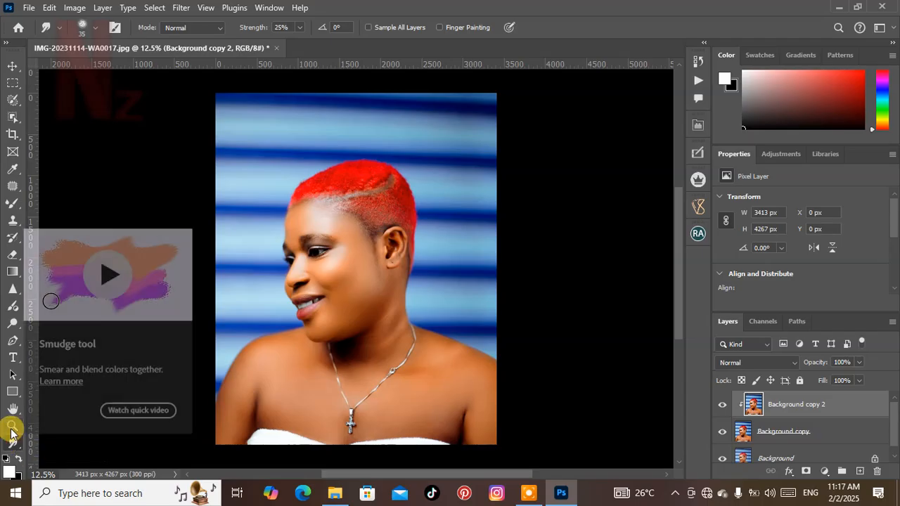
click(17, 326)
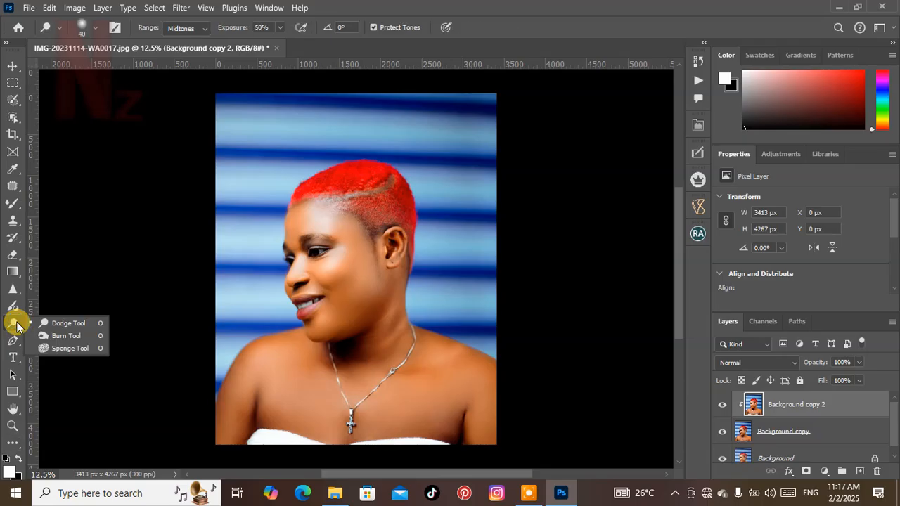
click(14, 443)
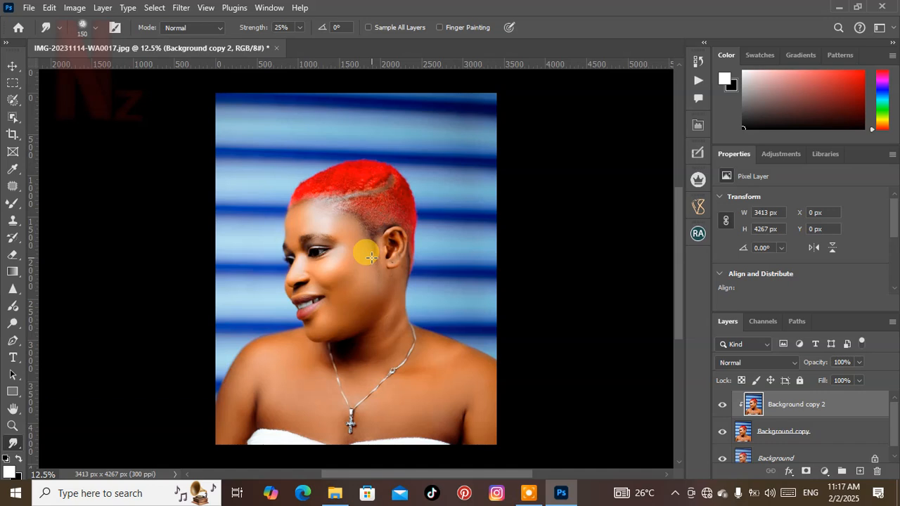
- Enlarge the Smudge brush to 600 px and check that the Smoothing Smudge Brush preset is selected
key(bracketright)
key(bracketright)
key(bracketright)
key(bracketright)
key(bracketright)
key(bracketright)
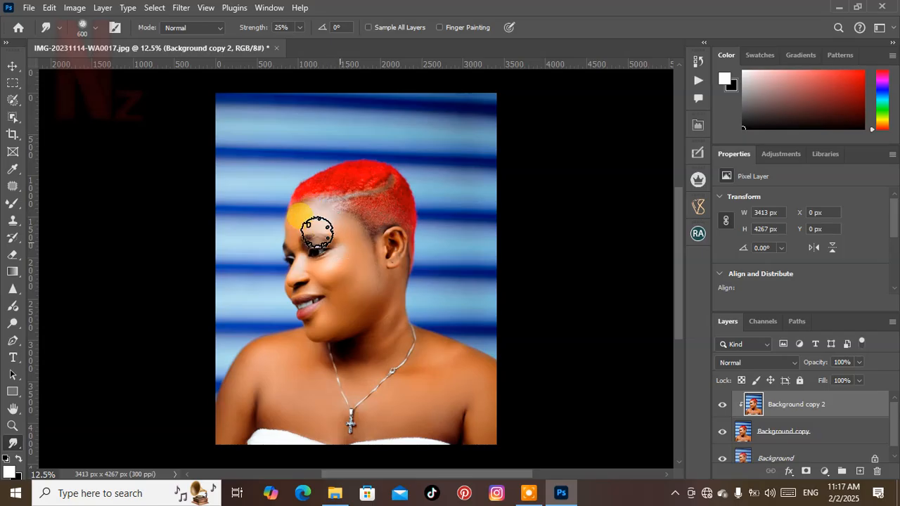
click(93, 30)
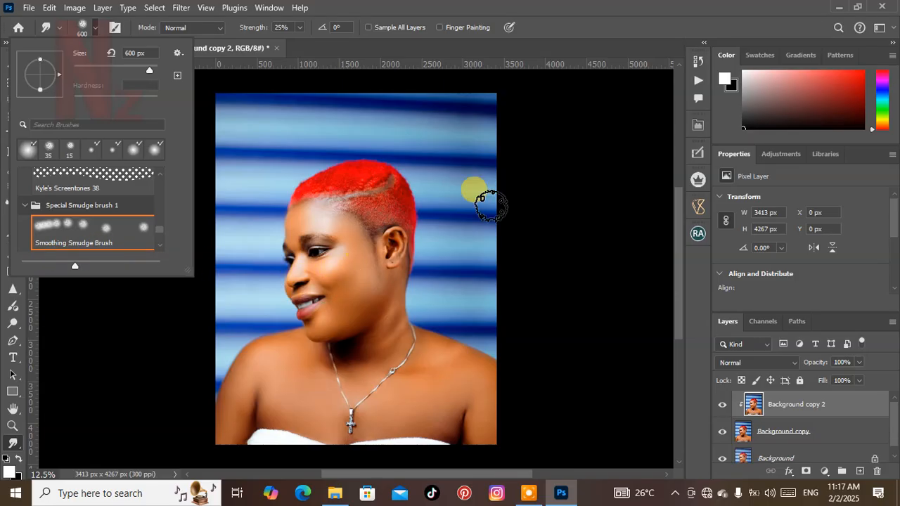
click(677, 235)
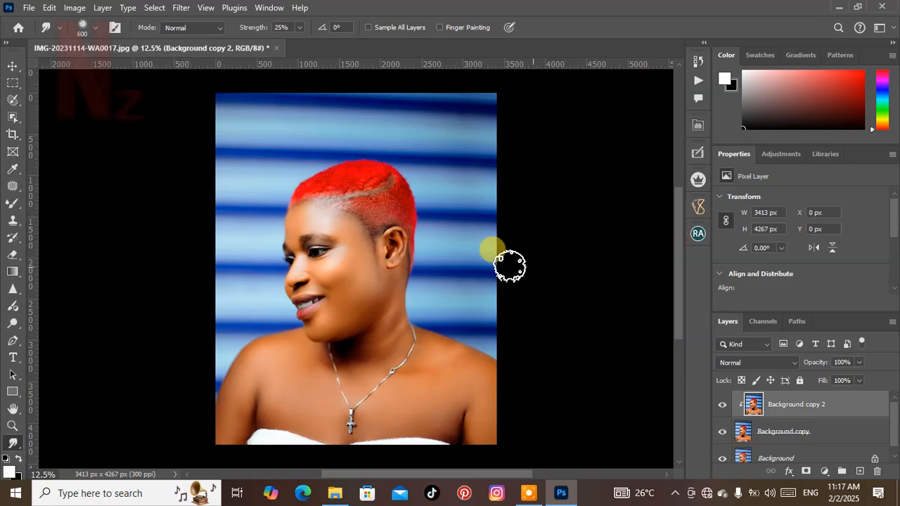
- Set the Smudge brush size to 150 px for working on the facial skin
key(ctrl+plus)
key(ctrl+plus)
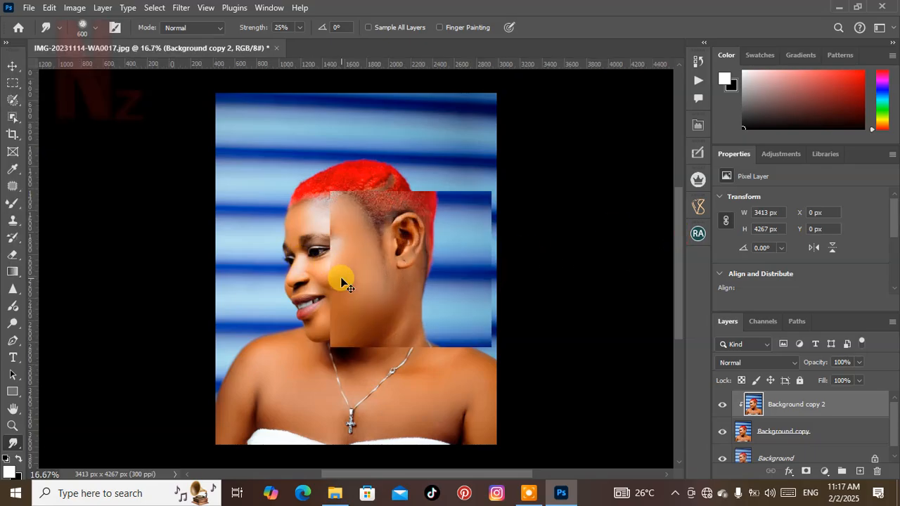
key(ctrl+plus)
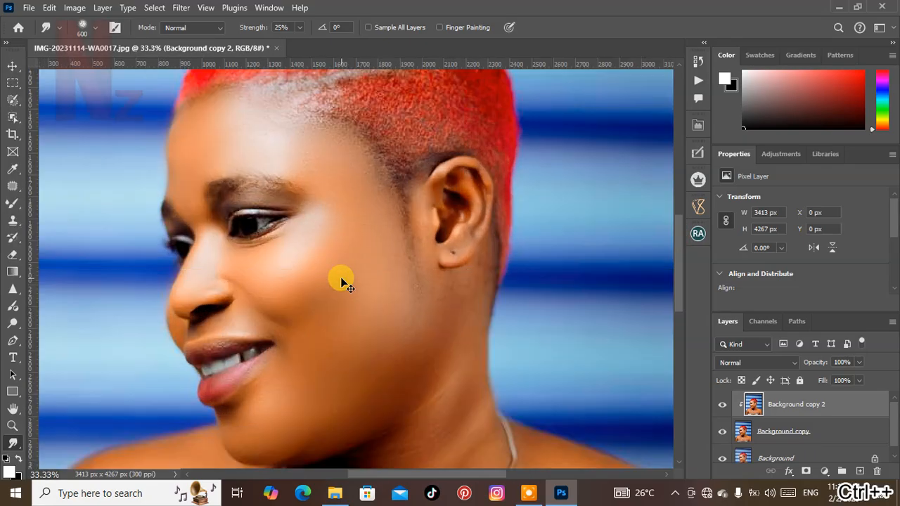
key(ctrl+minus)
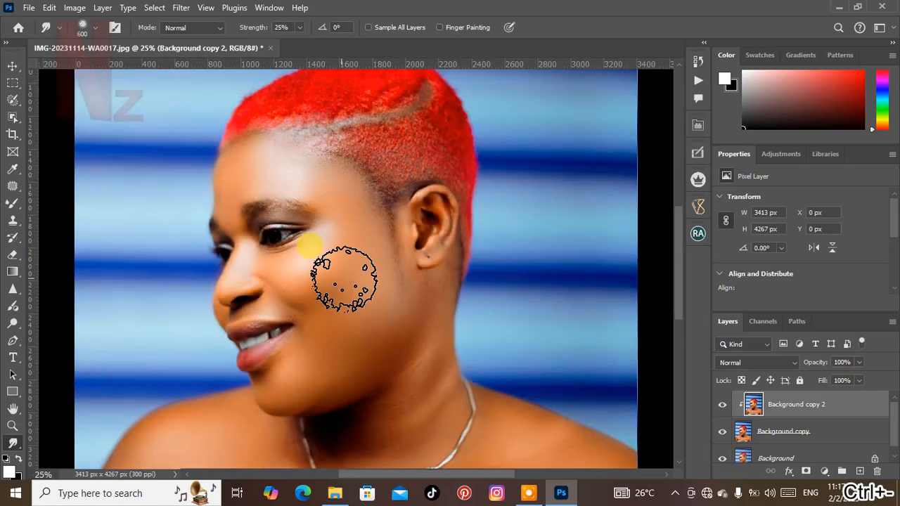
key(bracketleft)
key(bracketleft)
key(bracketleft)
key(bracketleft)
key(bracketleft)
key(bracketleft)
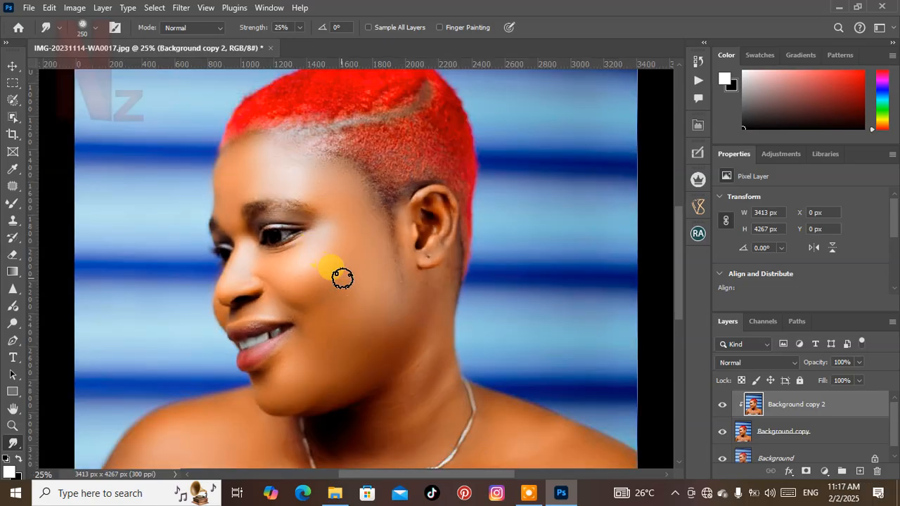
key(bracketleft)
key(bracketleft)
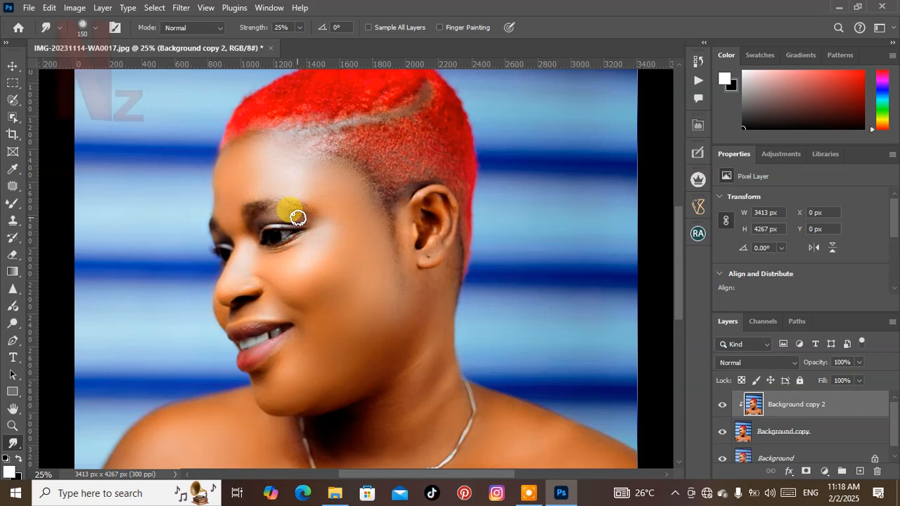
- Smudge the skin around the brow, cheek, neck and chest on the Background copy 2 layer to blend its tones
mouse_move(298, 217)
mouse_down()
mouse_move(256, 224)
mouse_move(286, 216)
mouse_up()
mouse_move(396, 299)
mouse_down()
mouse_move(418, 300)
mouse_move(457, 264)
mouse_move(453, 237)
mouse_move(436, 236)
mouse_move(433, 244)
mouse_move(463, 263)
mouse_move(467, 231)
mouse_move(484, 219)
mouse_move(460, 172)
mouse_move(445, 240)
mouse_move(440, 198)
mouse_move(425, 202)
mouse_move(436, 193)
mouse_move(453, 200)
mouse_move(440, 248)
mouse_move(403, 244)
mouse_move(410, 217)
mouse_move(417, 296)
mouse_move(430, 305)
mouse_move(399, 408)
mouse_move(417, 396)
mouse_move(424, 363)
mouse_move(416, 399)
mouse_move(376, 419)
mouse_move(413, 374)
mouse_move(407, 419)
mouse_move(436, 359)
mouse_move(402, 426)
mouse_move(380, 438)
mouse_move(380, 416)
mouse_move(353, 431)
mouse_move(397, 447)
mouse_move(439, 424)
mouse_move(426, 456)
mouse_move(449, 418)
mouse_move(417, 445)
mouse_move(376, 452)
mouse_move(389, 395)
mouse_up()
scroll(484, 430, down, 2)
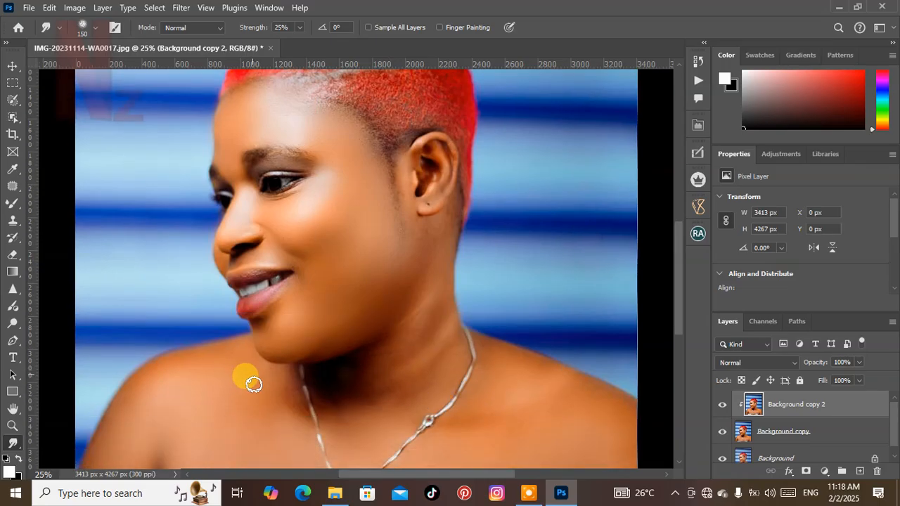
mouse_move(289, 416)
mouse_down()
mouse_move(284, 366)
mouse_move(280, 381)
mouse_move(268, 372)
mouse_move(256, 408)
mouse_move(269, 416)
mouse_move(228, 452)
mouse_move(429, 458)
mouse_move(477, 447)
mouse_move(492, 432)
mouse_move(447, 445)
mouse_move(460, 419)
mouse_move(513, 408)
mouse_move(482, 400)
mouse_move(463, 422)
mouse_move(487, 357)
mouse_move(496, 388)
mouse_move(481, 432)
mouse_move(491, 436)
mouse_move(527, 414)
mouse_move(574, 425)
mouse_move(585, 393)
mouse_move(485, 419)
mouse_up()
scroll(527, 414, down, 2)
mouse_move(424, 227)
mouse_down()
mouse_move(406, 263)
mouse_move(394, 262)
mouse_move(415, 209)
mouse_move(396, 235)
mouse_move(406, 217)
mouse_move(359, 256)
mouse_move(374, 214)
mouse_move(349, 240)
mouse_move(375, 194)
mouse_move(370, 203)
mouse_move(356, 192)
mouse_move(345, 143)
mouse_move(308, 140)
mouse_up()
click(299, 102)
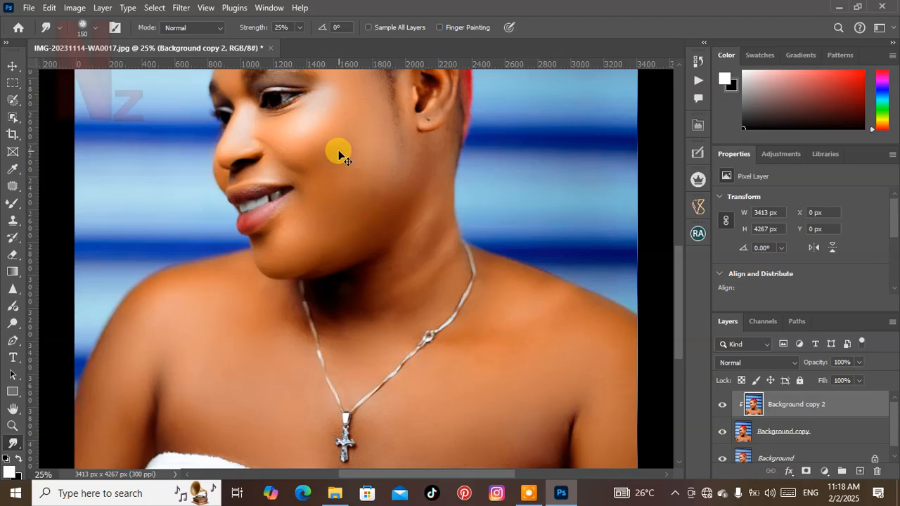
- Review the whole smudged portrait from a distance and switch to the Move tool
key(ctrl+minus)
key(ctrl+minus)
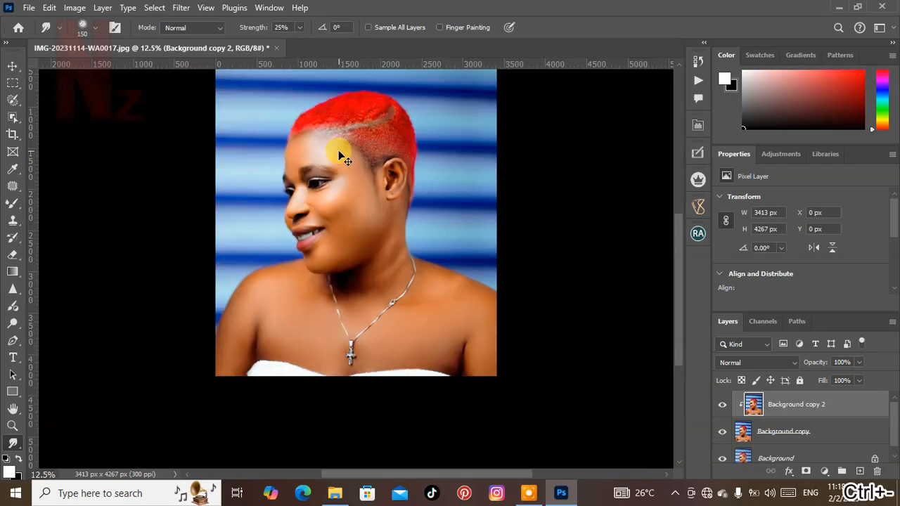
key(ctrl+minus)
key(ctrl+0)
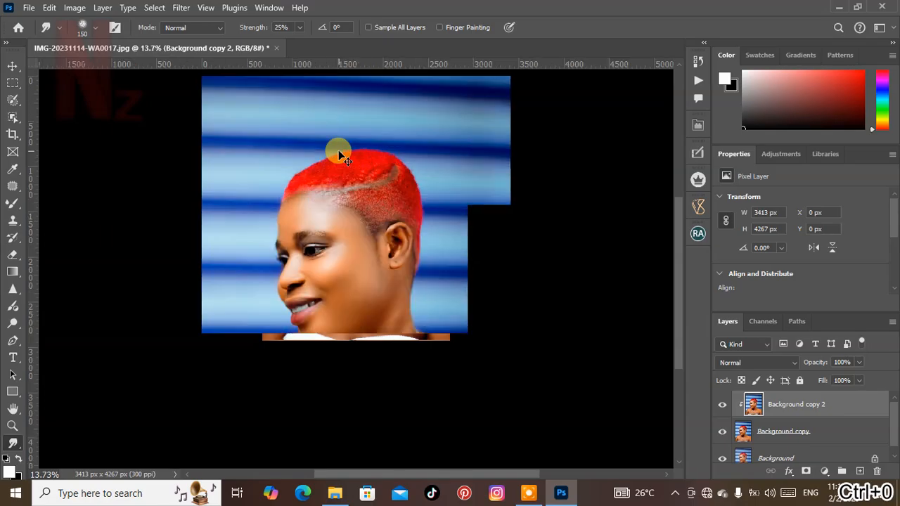
key(ctrl+minus)
key(ctrl+minus)
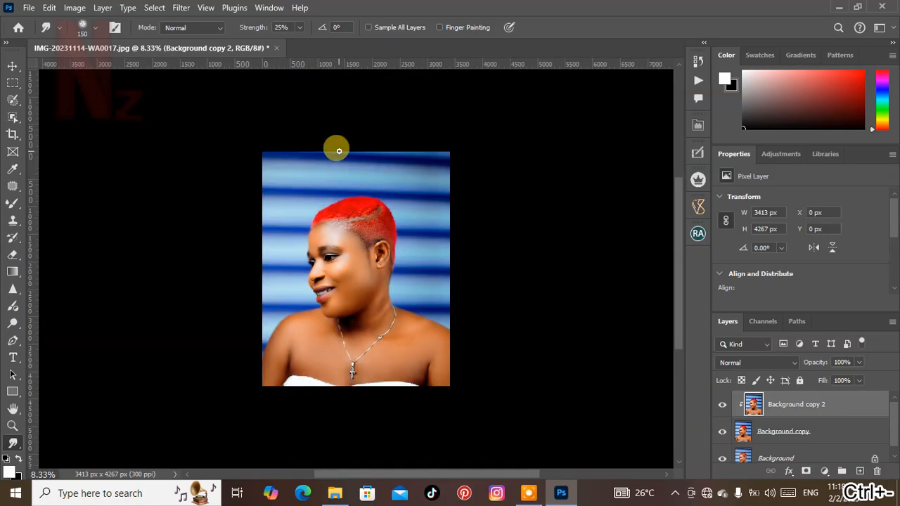
click(12, 67)
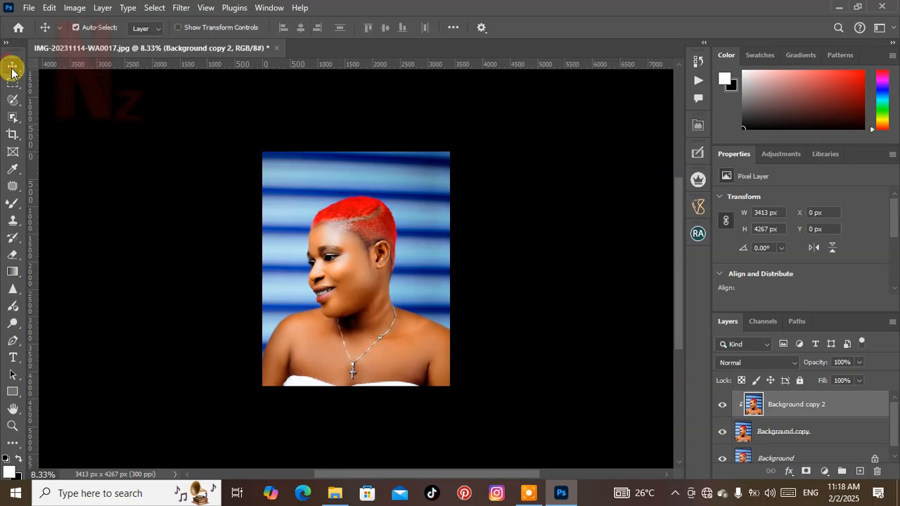